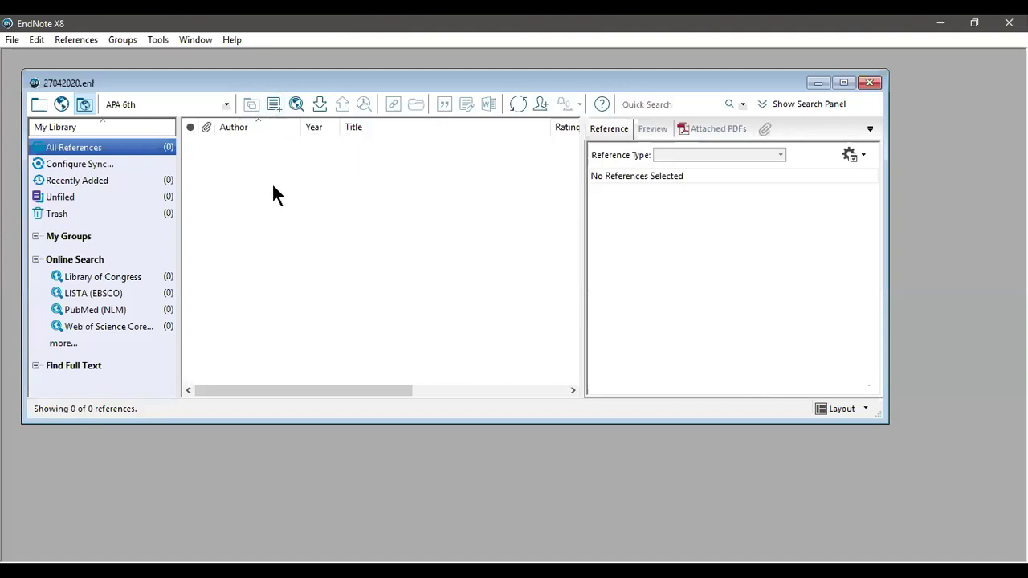
Step: Create a blank Journal Article reference in the 27042020 library and move its window aside
key(ctrl+n)
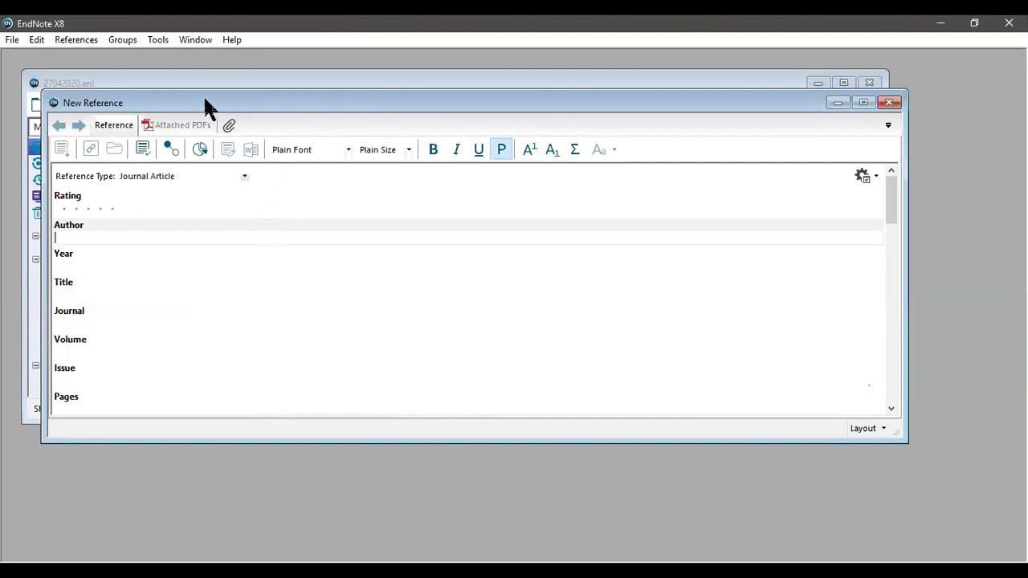
drag(205, 105, 225, 119)
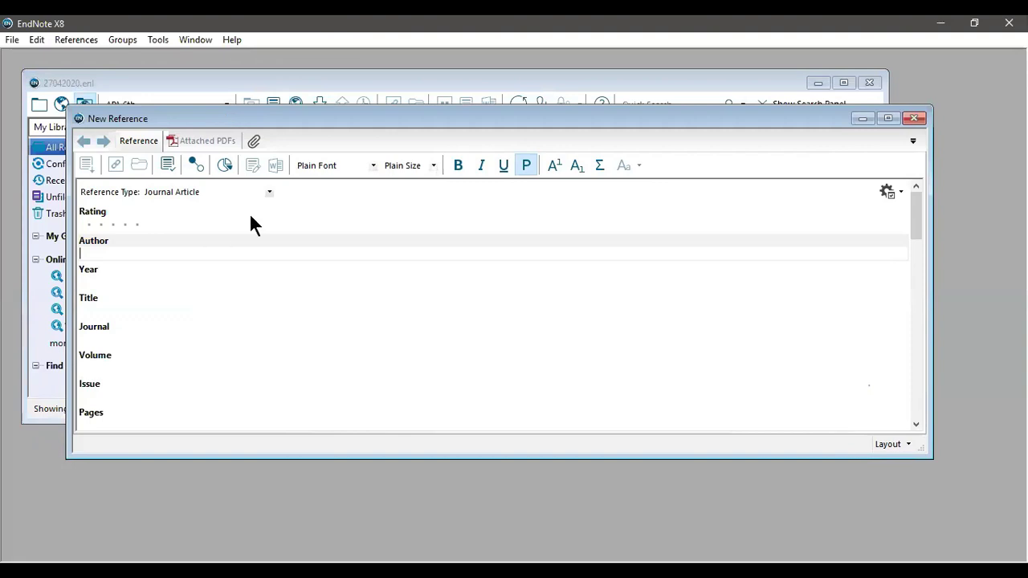
scroll(173, 301, down, 5)
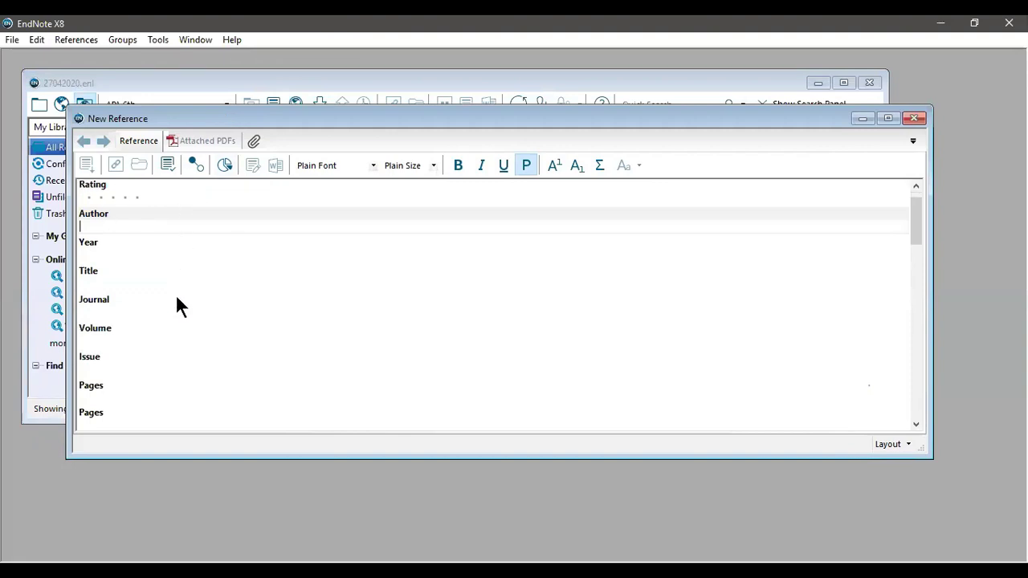
scroll(173, 303, up, 5)
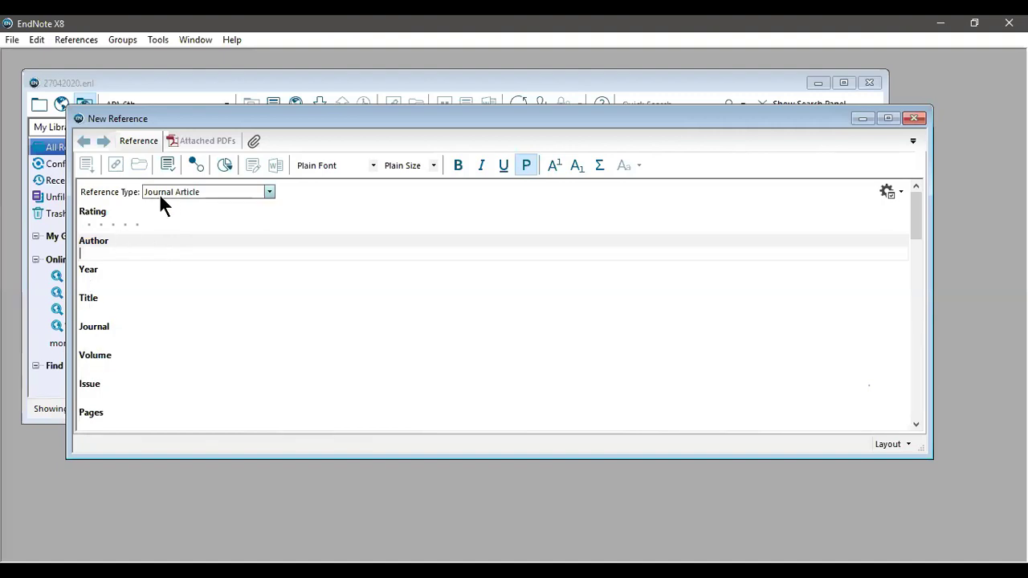
Step: Change the new reference's type from Journal Article to Book, ready for the author entry
click(240, 195)
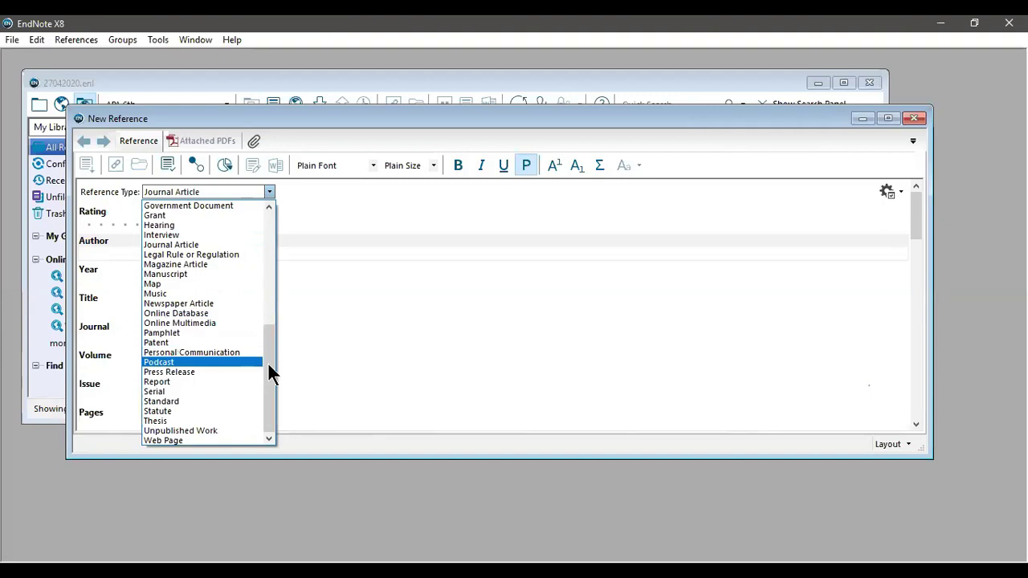
drag(271, 351, 266, 230)
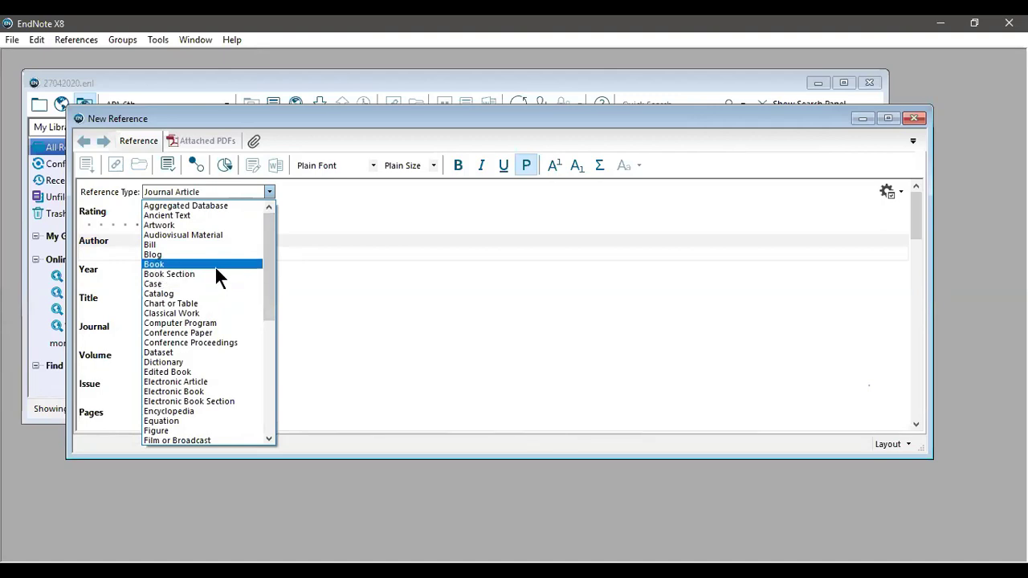
click(215, 265)
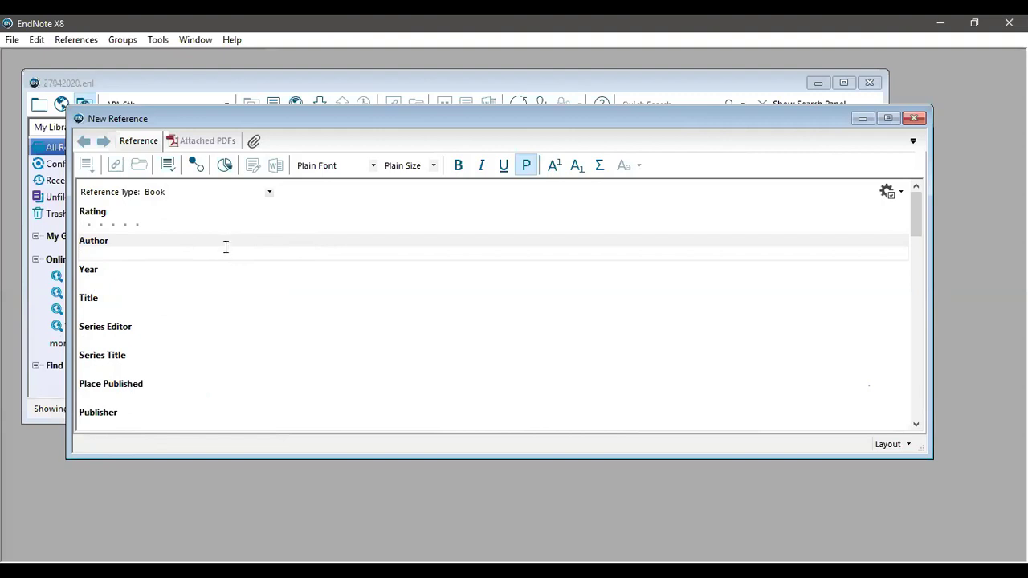
click(77, 257)
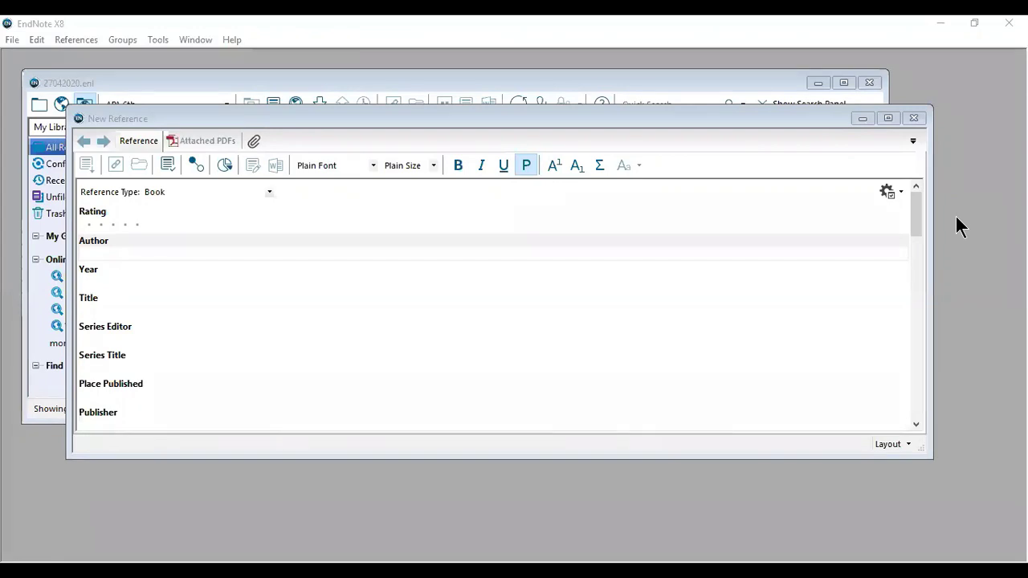
click(878, 257)
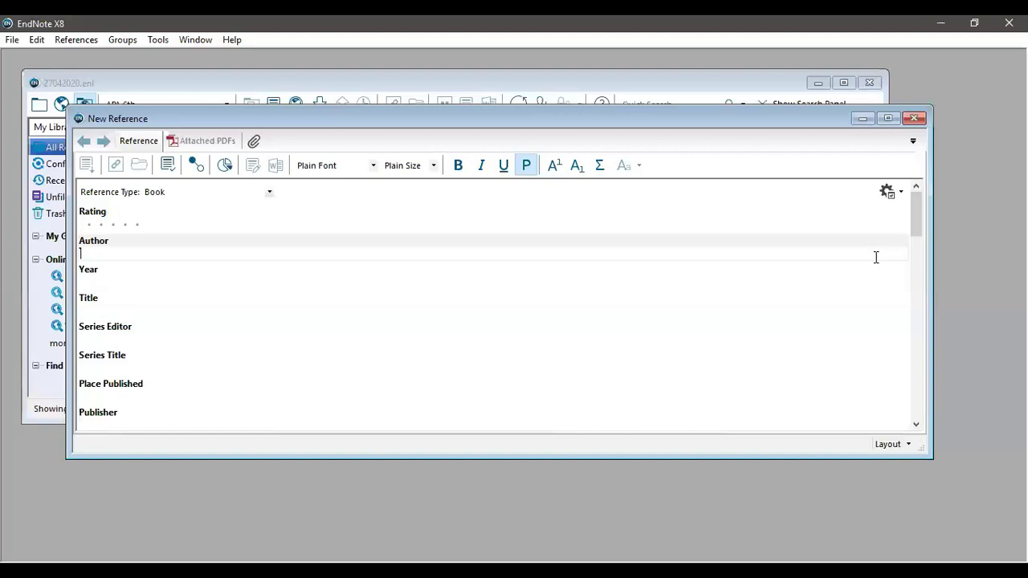
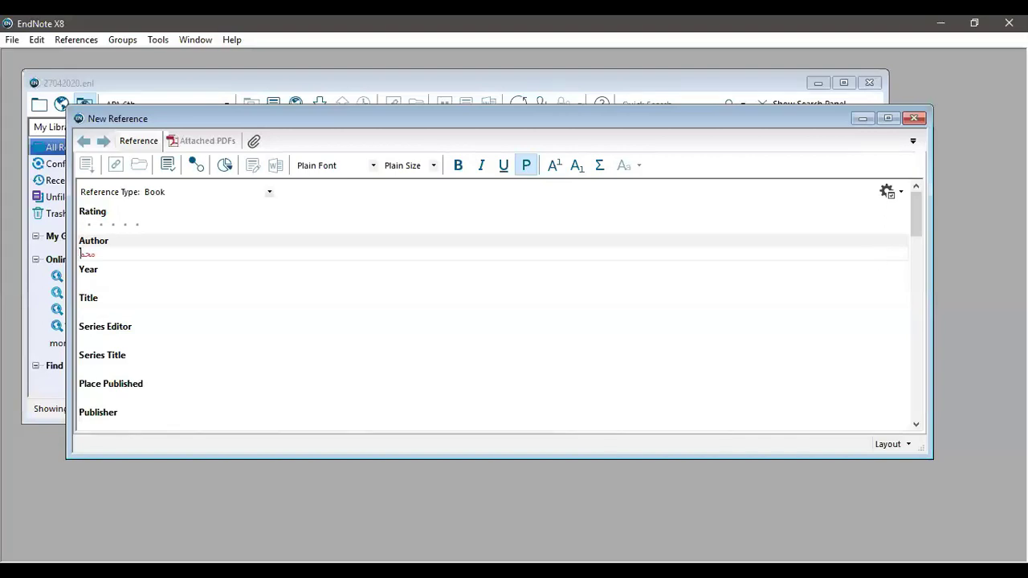
Step: Enter the two Arabic author names on separate lines in the Author field
key(Return)
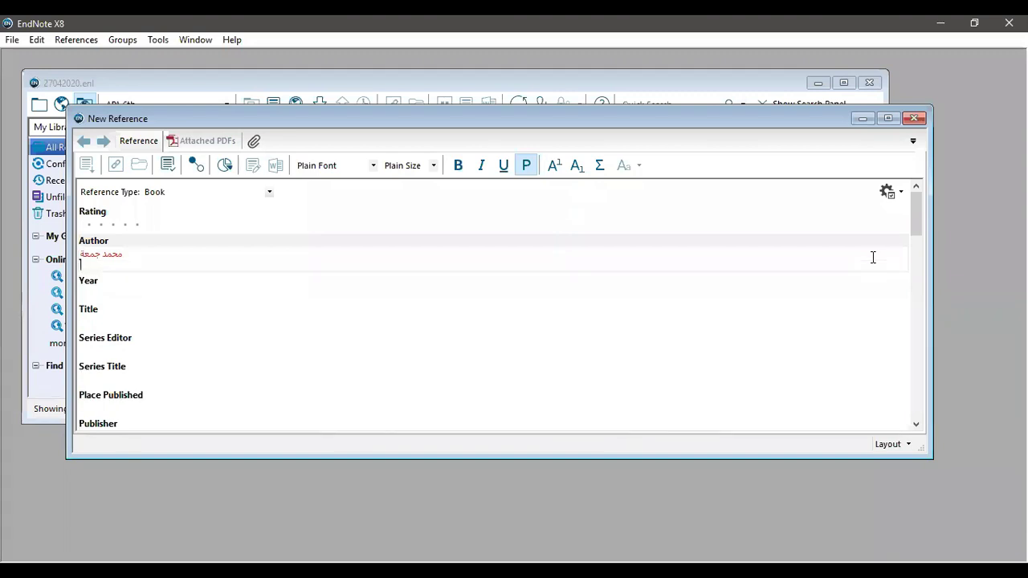
Step: Set Year to 2020 and Title to 'تعلم الكتابة العلمية'
click(332, 294)
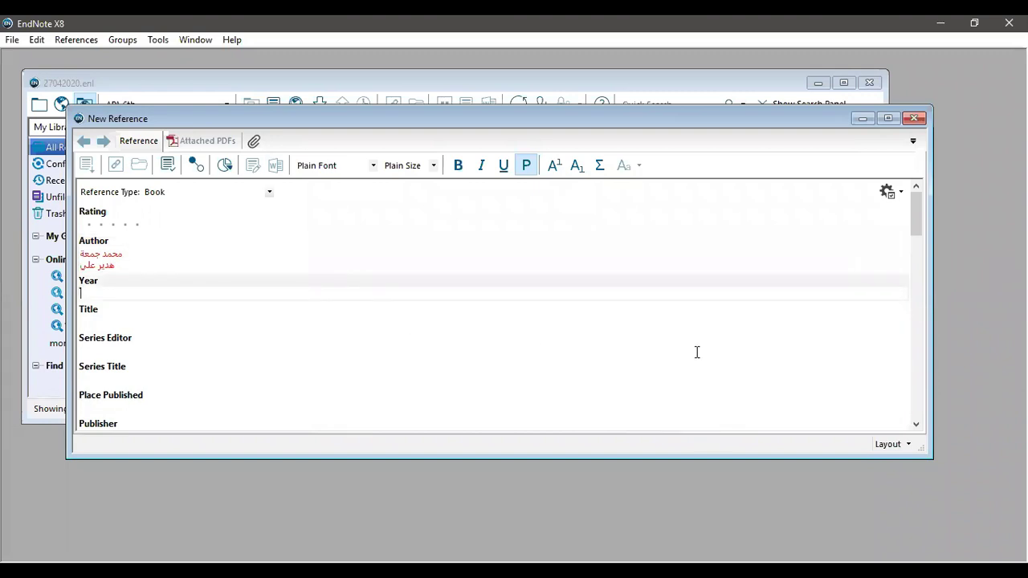
text(2020)
click(367, 326)
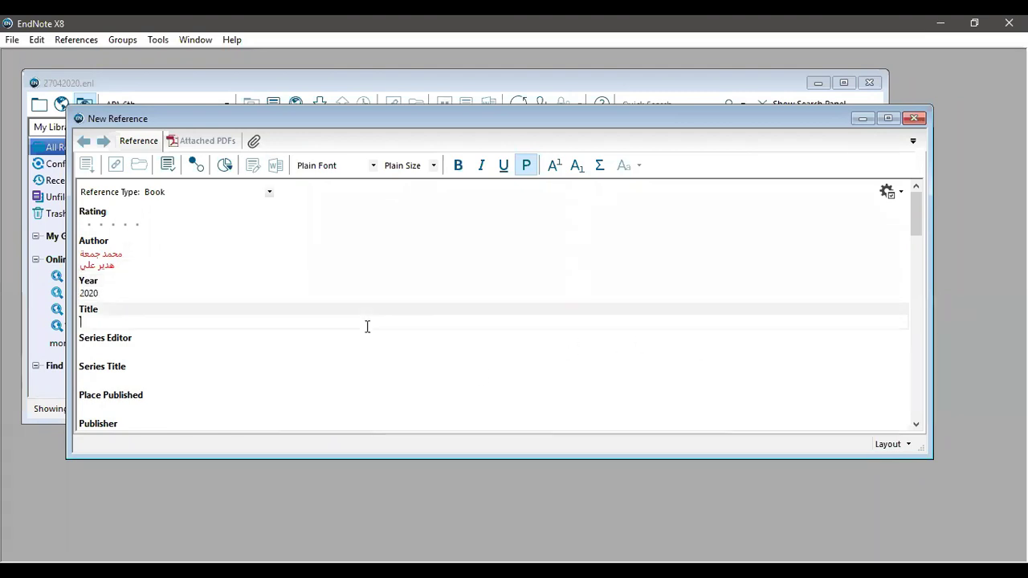
text(تعلم الكتابة العلمي)
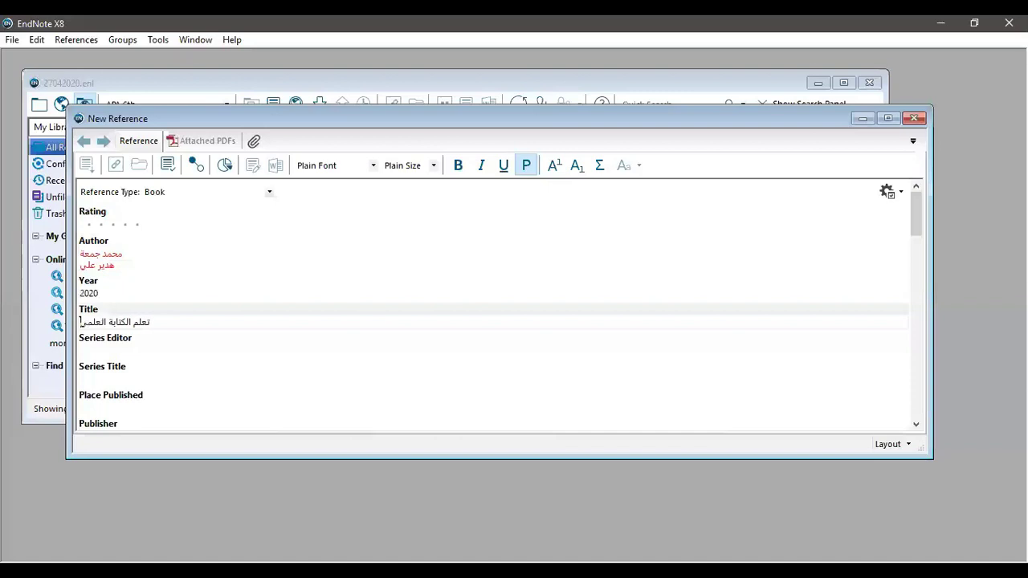
text(ة)
click(209, 354)
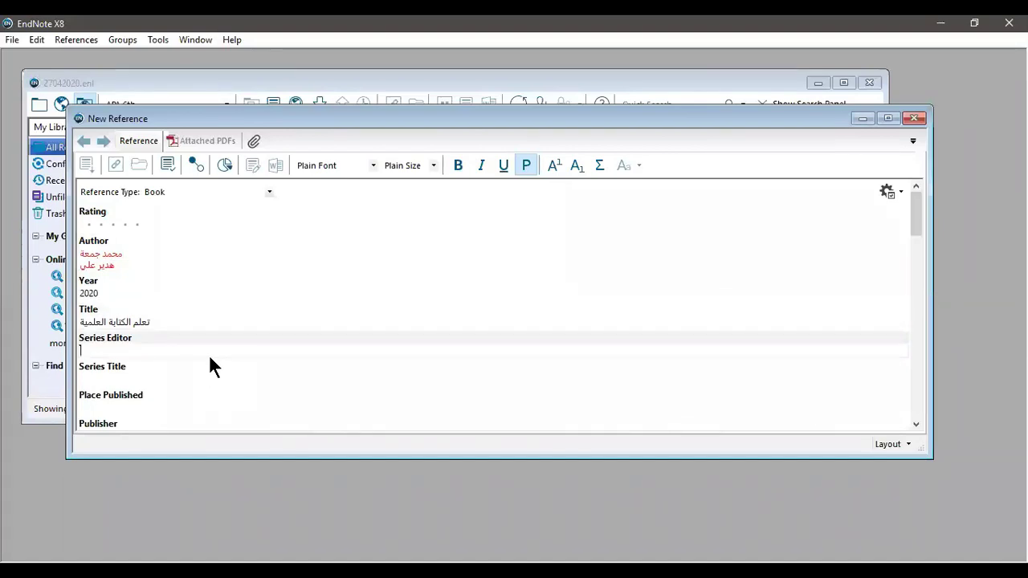
click(161, 379)
Step: Set Place Published to القاهرة and Publisher to دار المعارف المصرية
scroll(160, 380, down, 2)
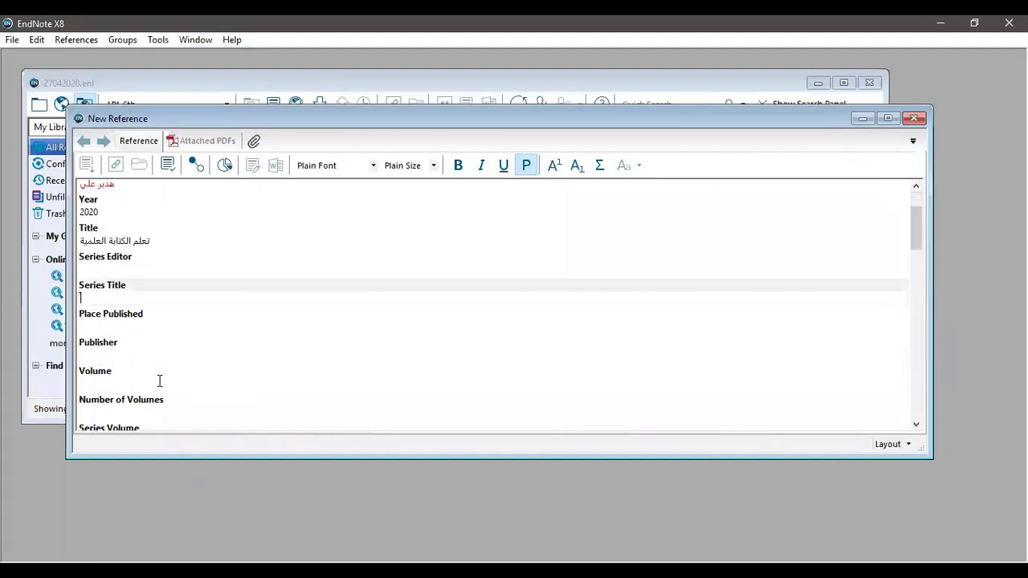
click(163, 322)
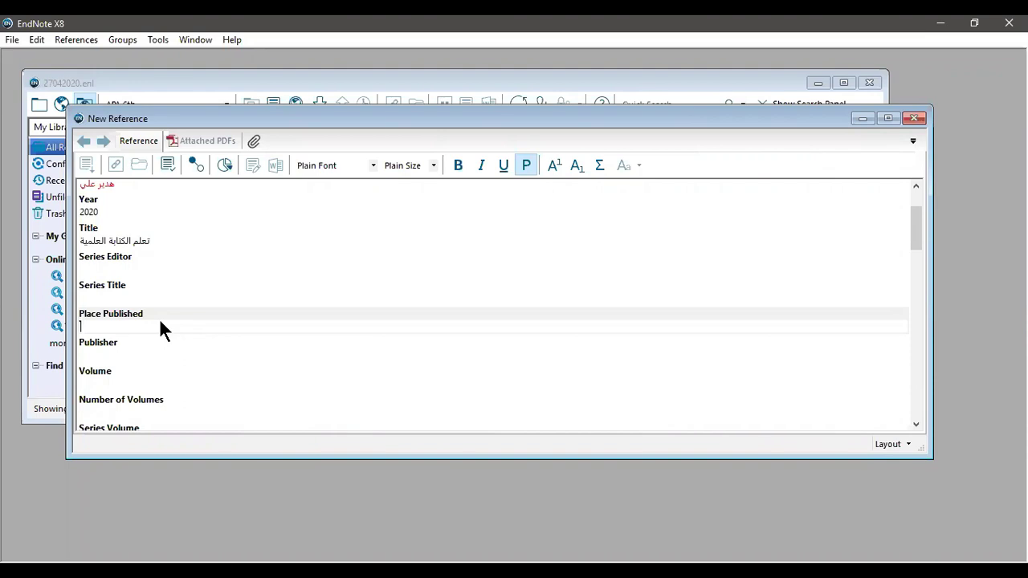
text(القاهرة)
click(107, 356)
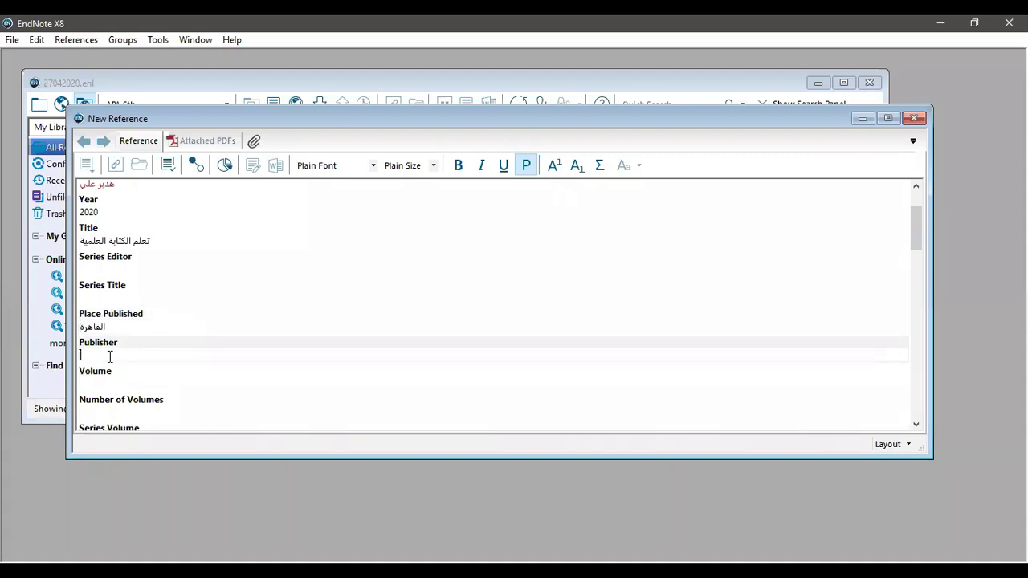
text(دار المعارف المصرية)
Step: Set Volume to 1 and Number of Volumes to 3
click(111, 384)
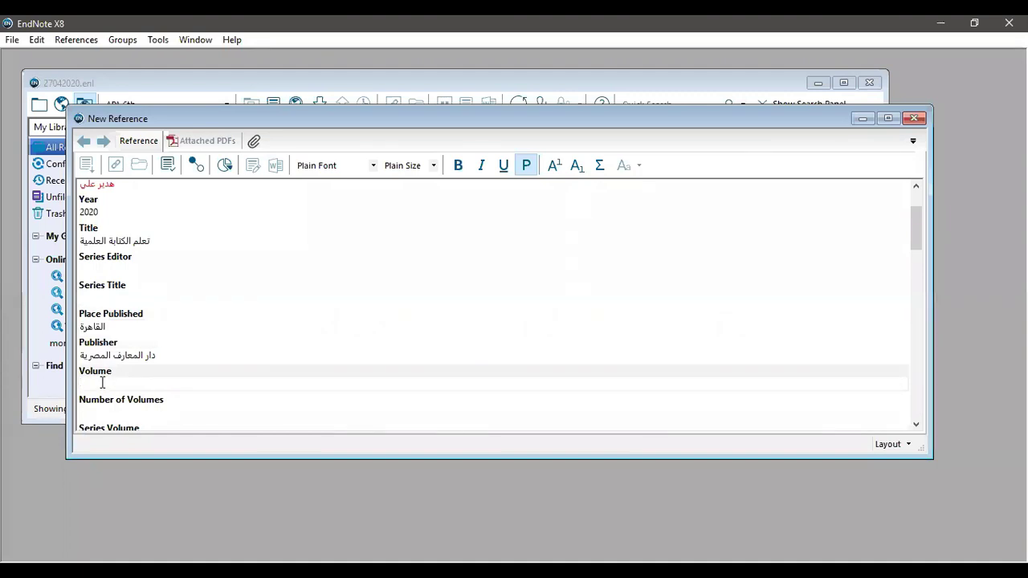
text(1)
click(99, 415)
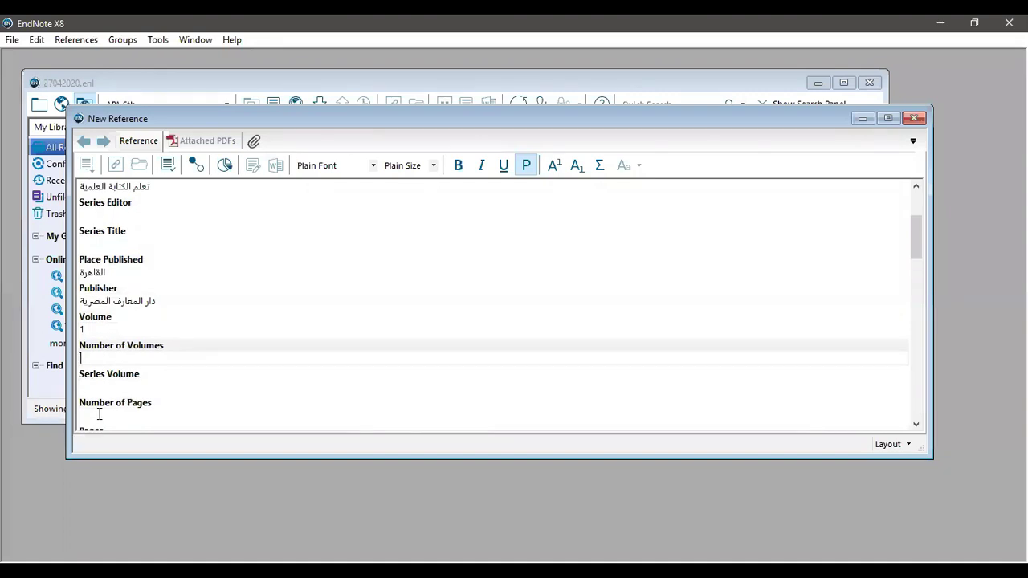
text(3)
click(102, 386)
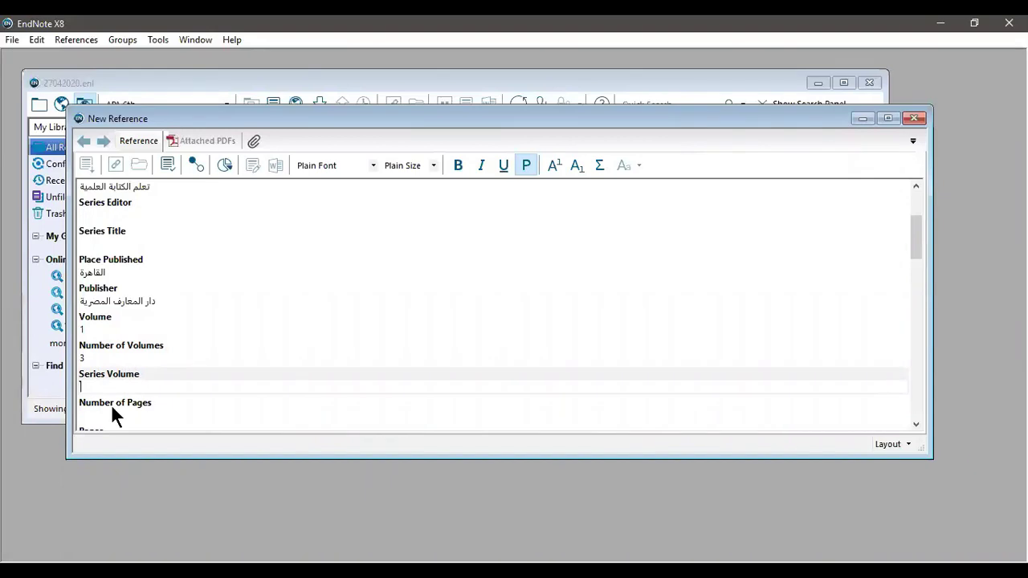
click(112, 418)
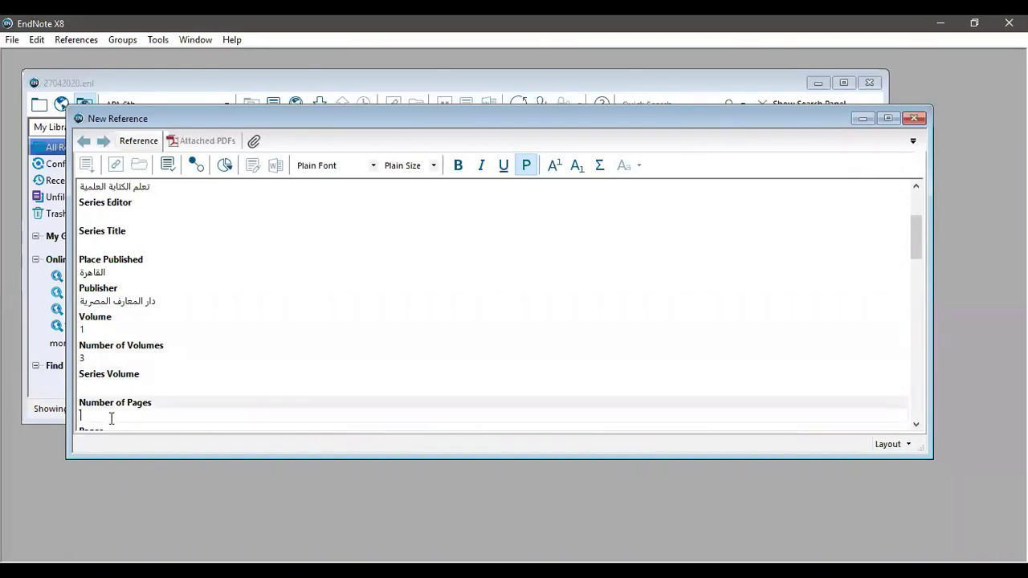
scroll(113, 418, down, 3)
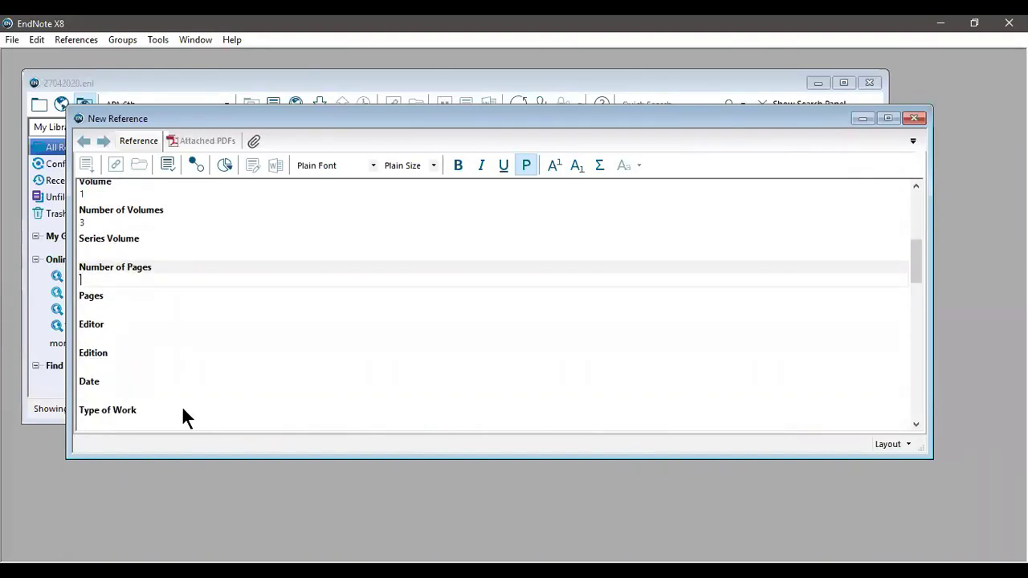
Step: Enter 215 as Number of Pages, 22 as Pages, and the editor's name
text(215)
key(Tab)
text(22)
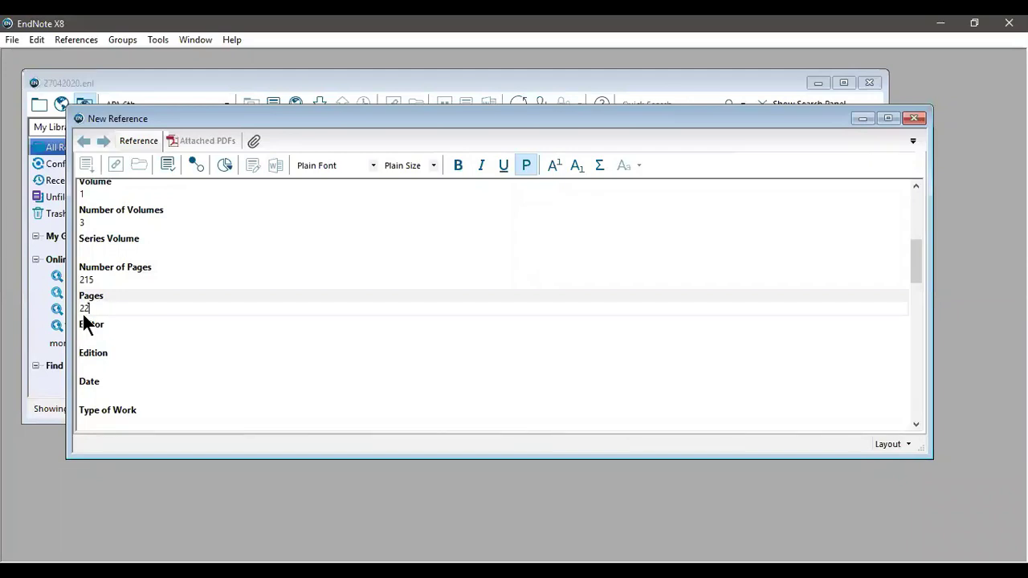
click(126, 337)
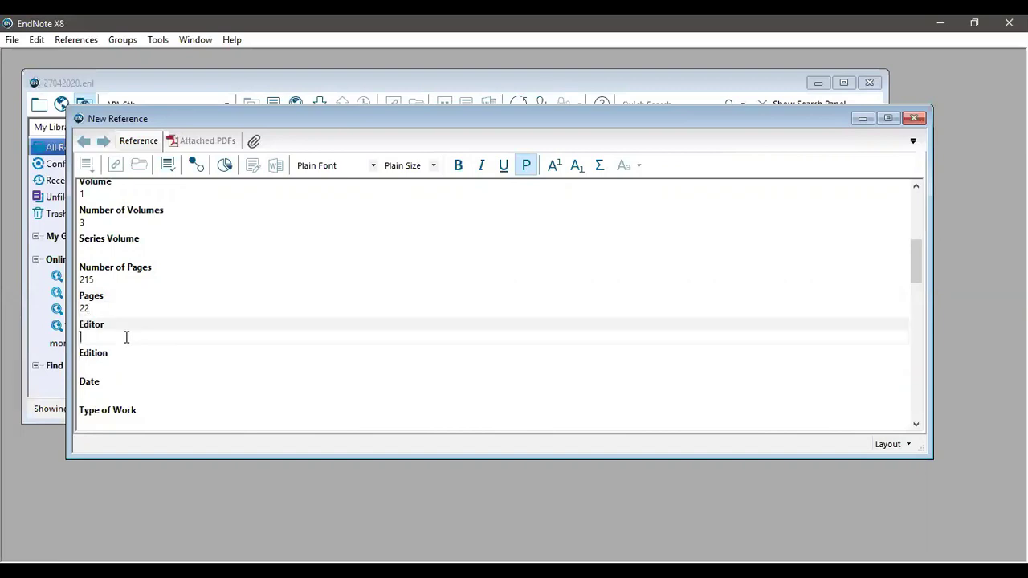
Step: Set Edition to 1, Date to مايو and Type of Work to كتاب
click(95, 366)
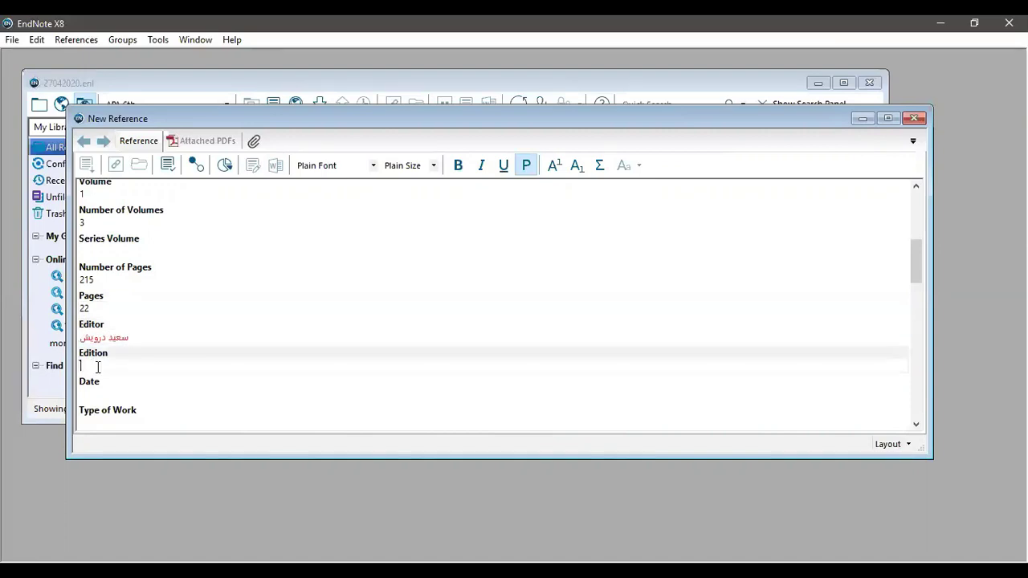
text(1)
click(102, 391)
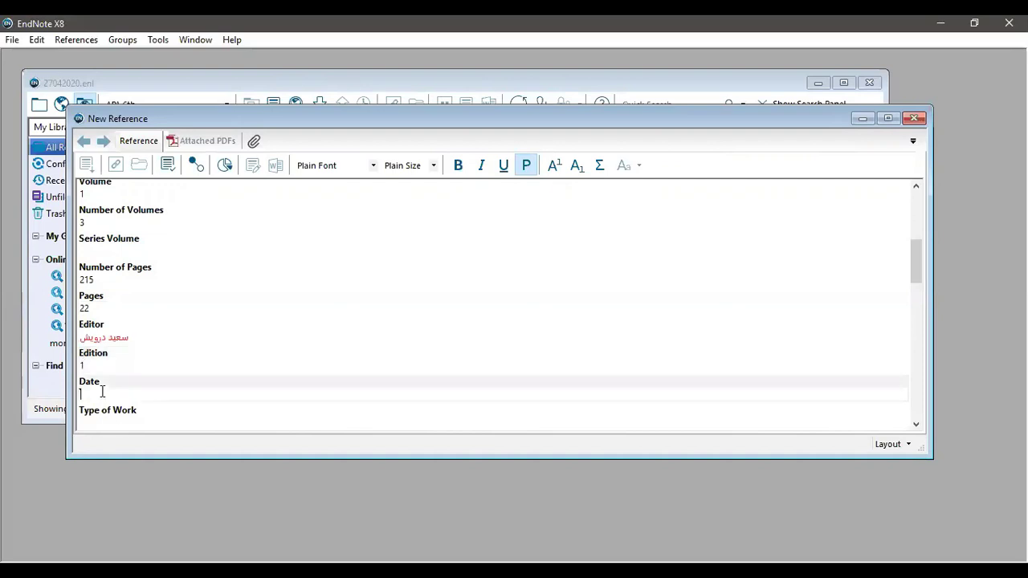
text(مايو)
scroll(140, 358, down, 2)
scroll(140, 364, down, 2)
click(113, 285)
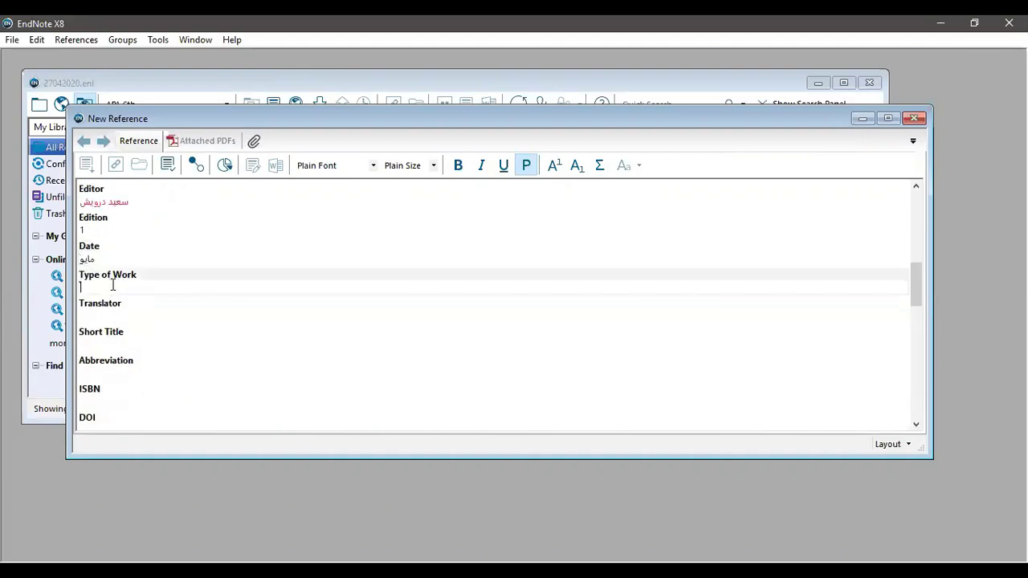
text(كتاب)
click(119, 313)
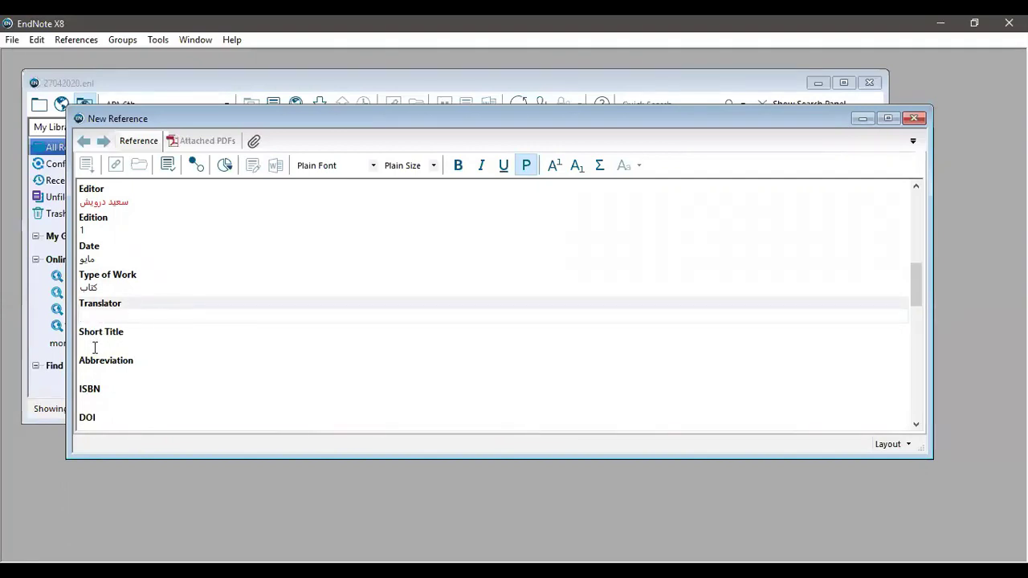
scroll(97, 358, down, 3)
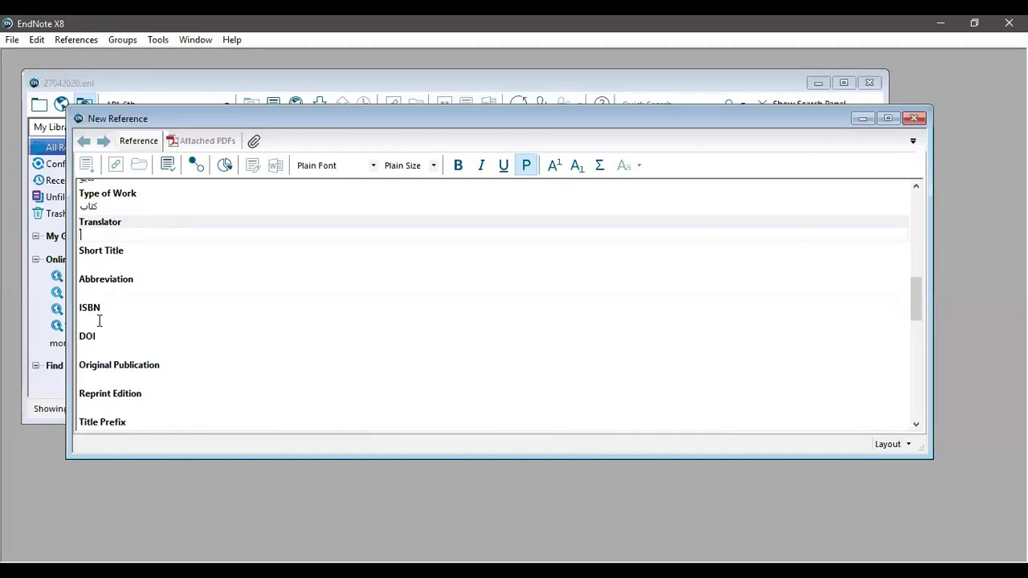
click(99, 320)
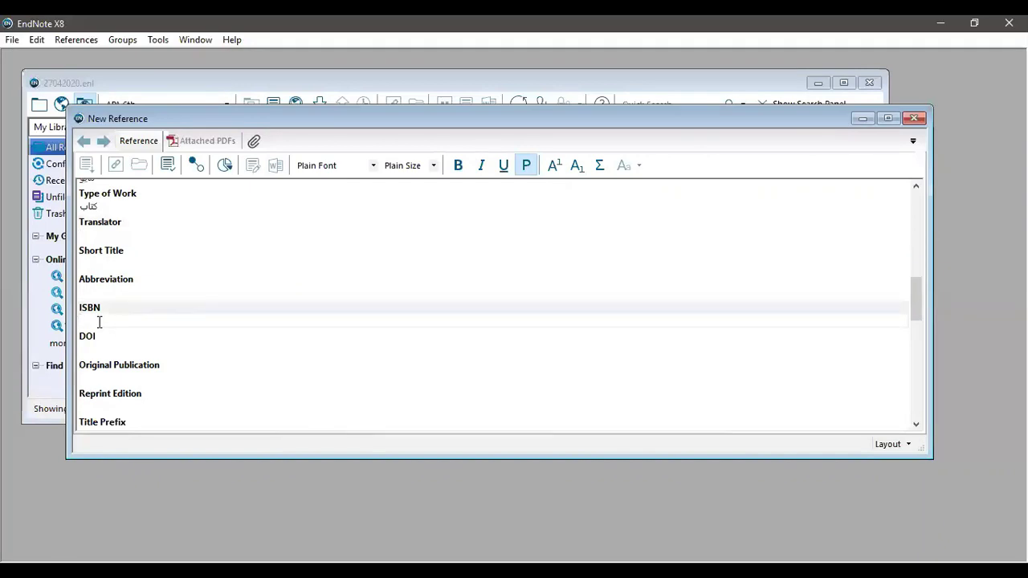
click(90, 350)
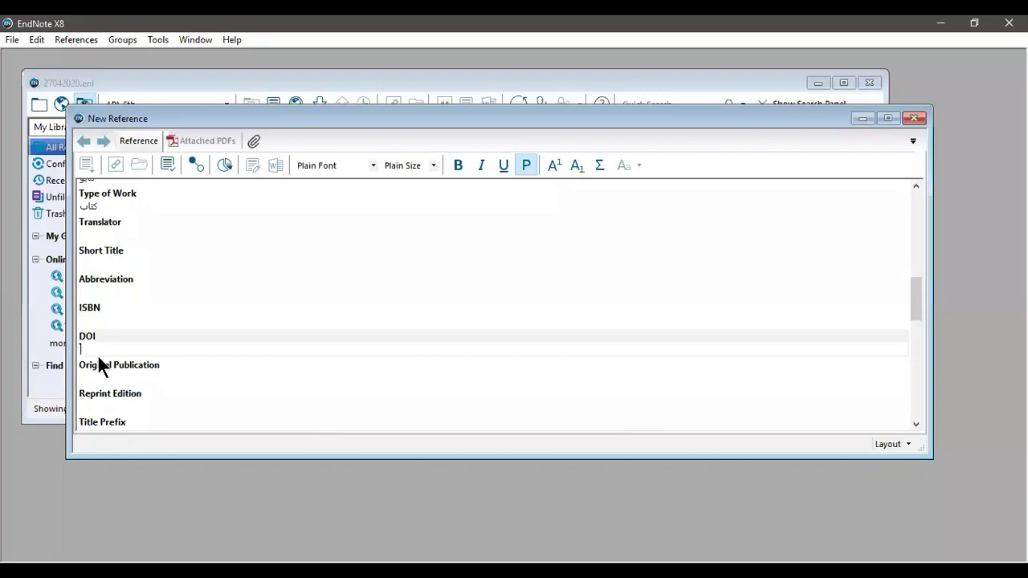
scroll(94, 372, down, 1)
scroll(96, 353, down, 2)
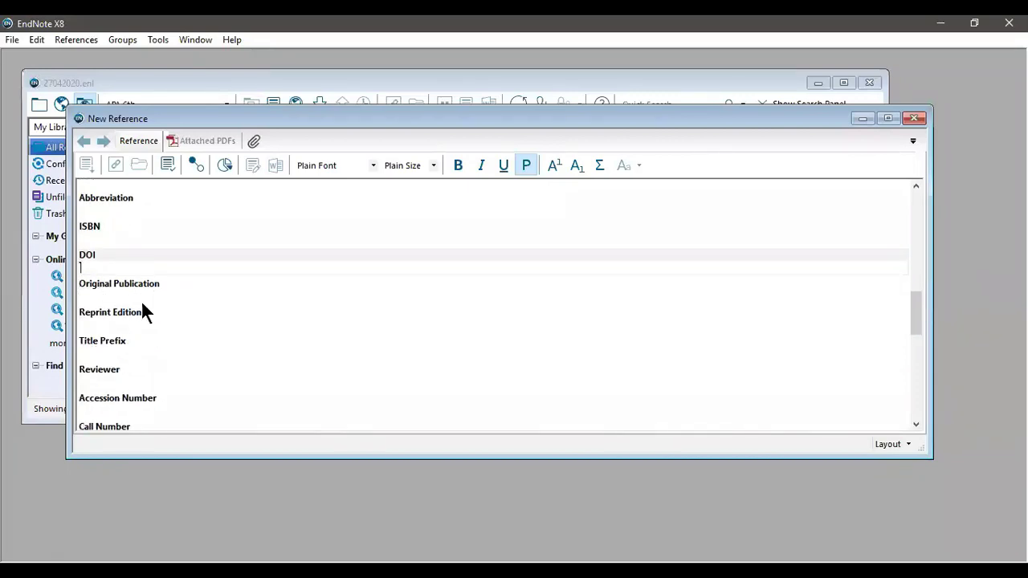
scroll(91, 344, down, 7)
scroll(91, 349, up, 6)
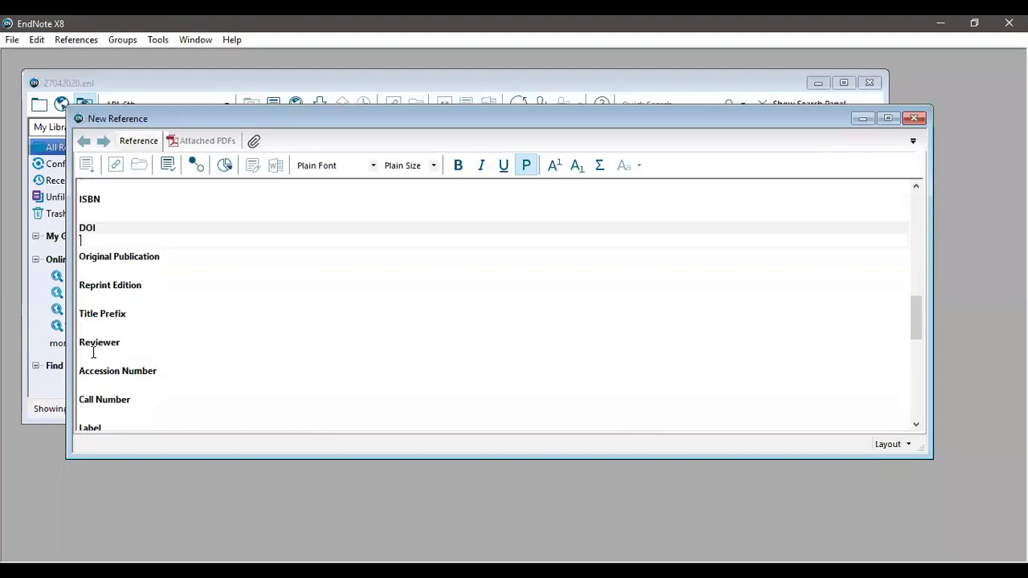
scroll(90, 349, down, 8)
scroll(91, 350, up, 6)
scroll(118, 339, up, 12)
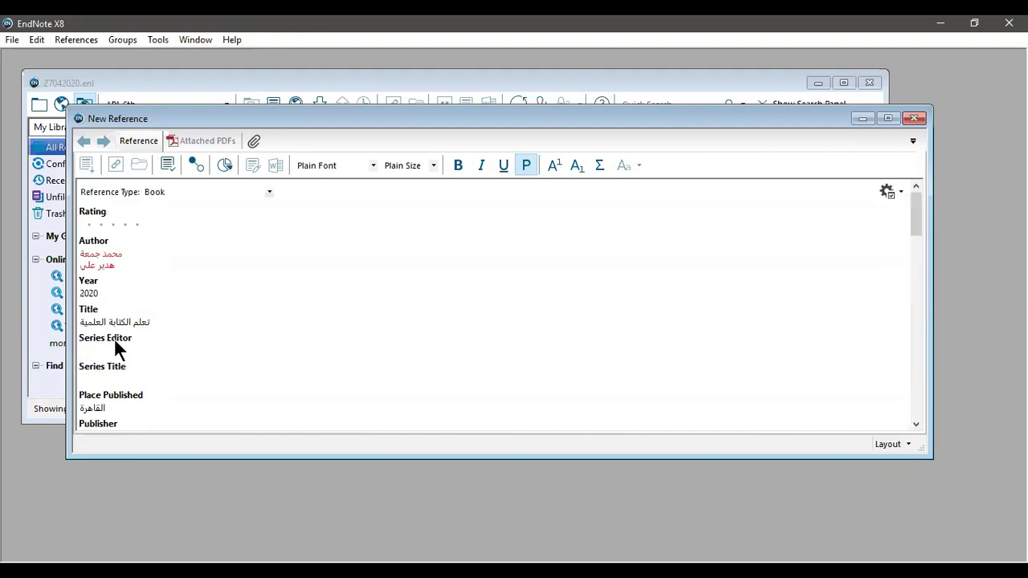
scroll(77, 338, down, 3)
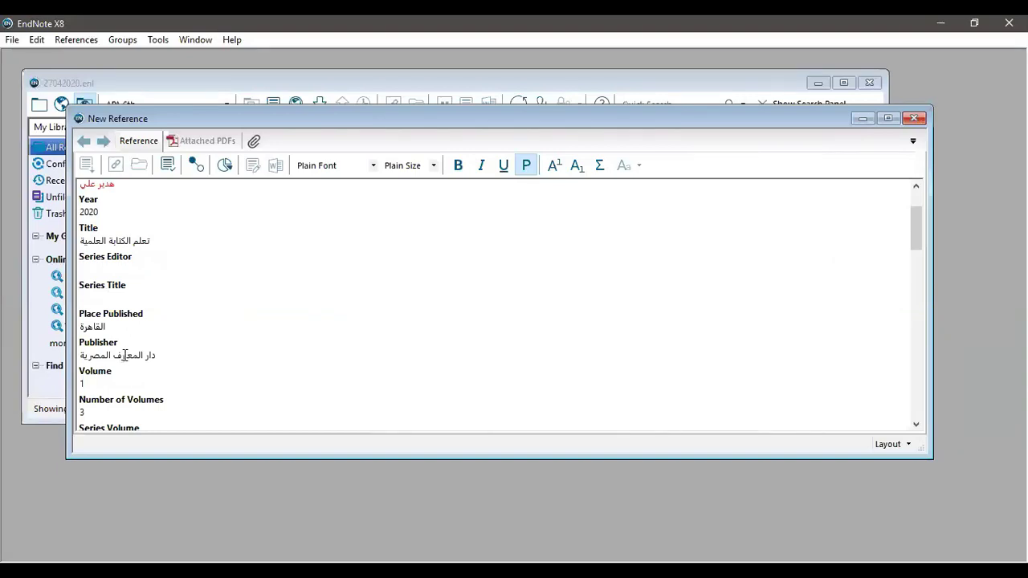
scroll(124, 345, down, 1)
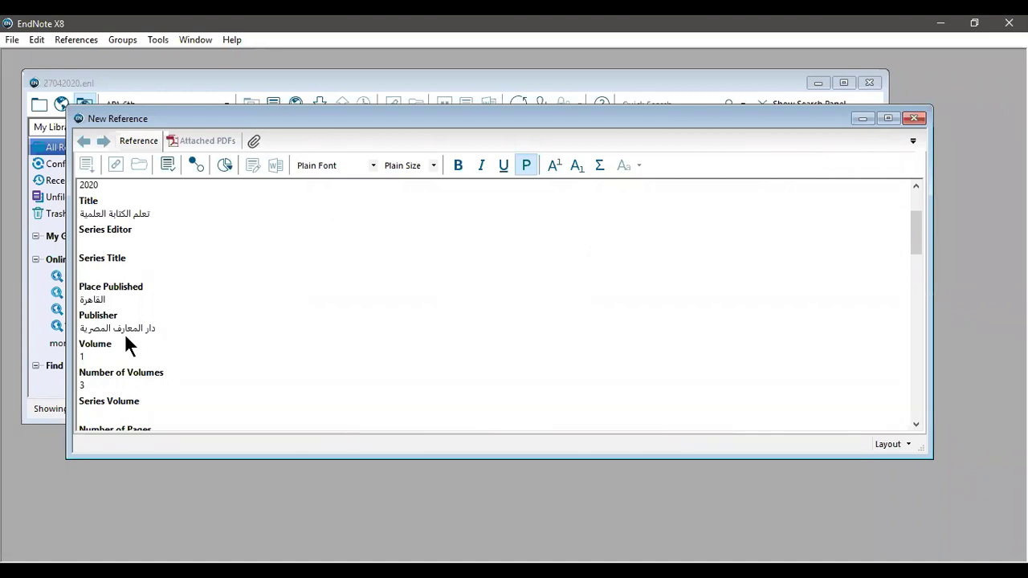
scroll(125, 336, down, 12)
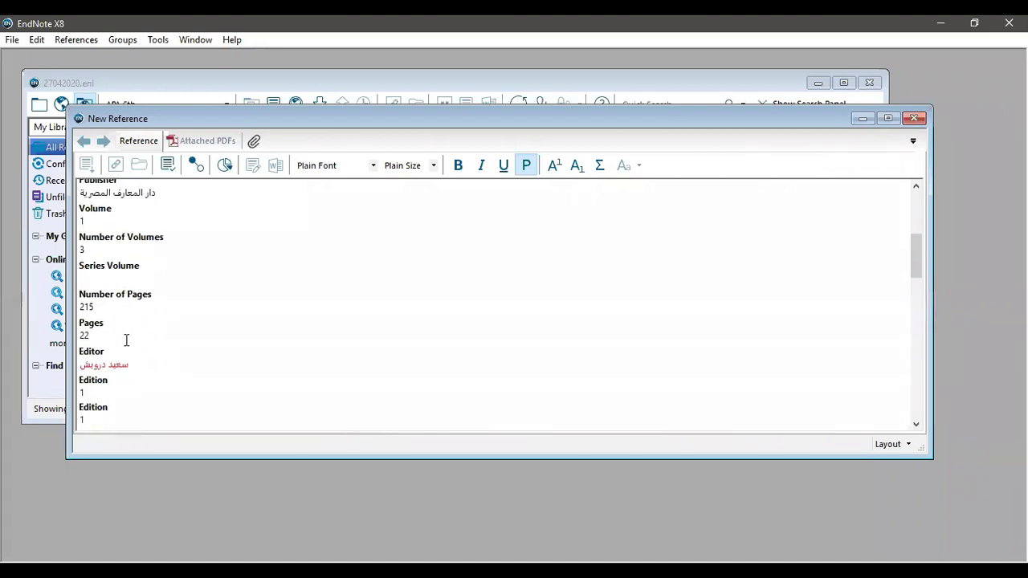
scroll(118, 348, down, 5)
scroll(118, 347, up, 2)
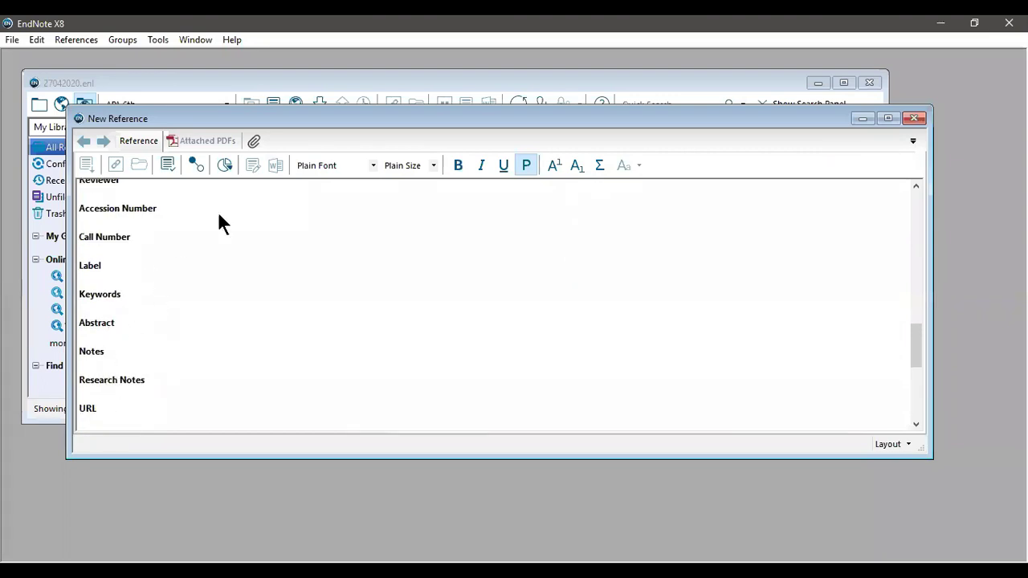
scroll(461, 312, up, 6)
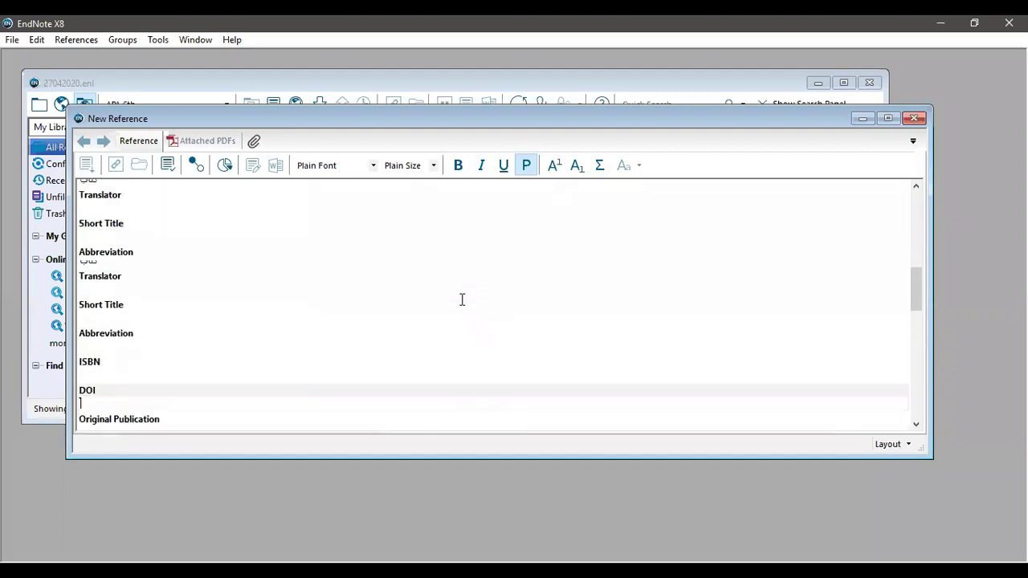
scroll(462, 300, up, 4)
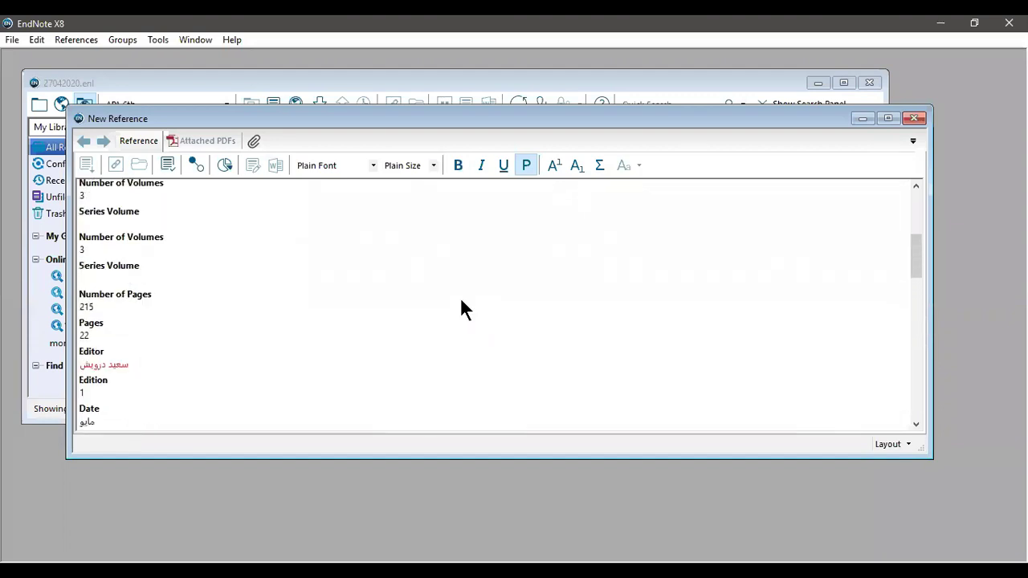
Step: Close the New Reference window, saving the Arabic book reference to the library
click(914, 119)
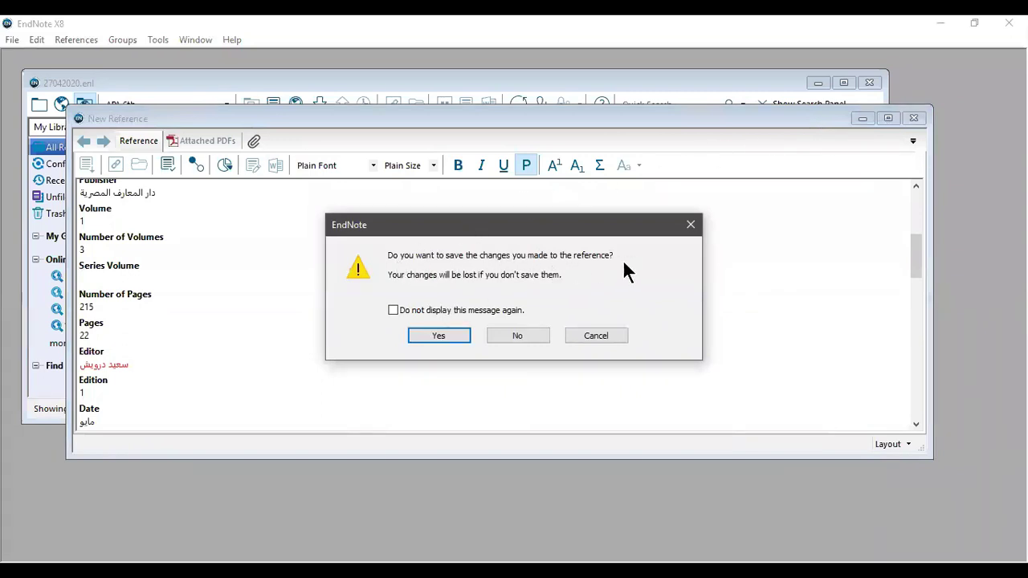
click(459, 334)
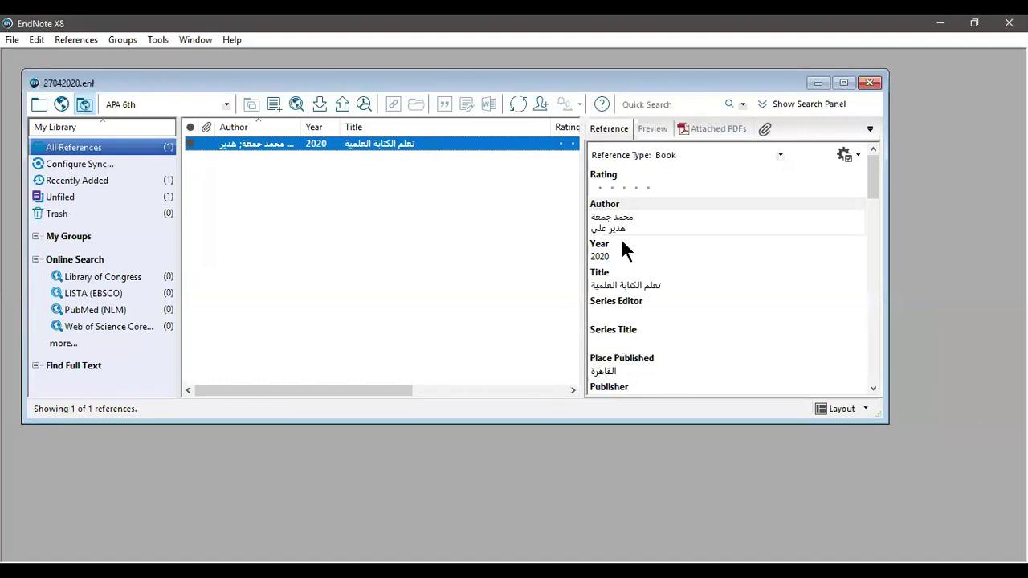
Step: Preview the reference's citation in Vancouver style, then switch the output style back to APA 6th
click(645, 129)
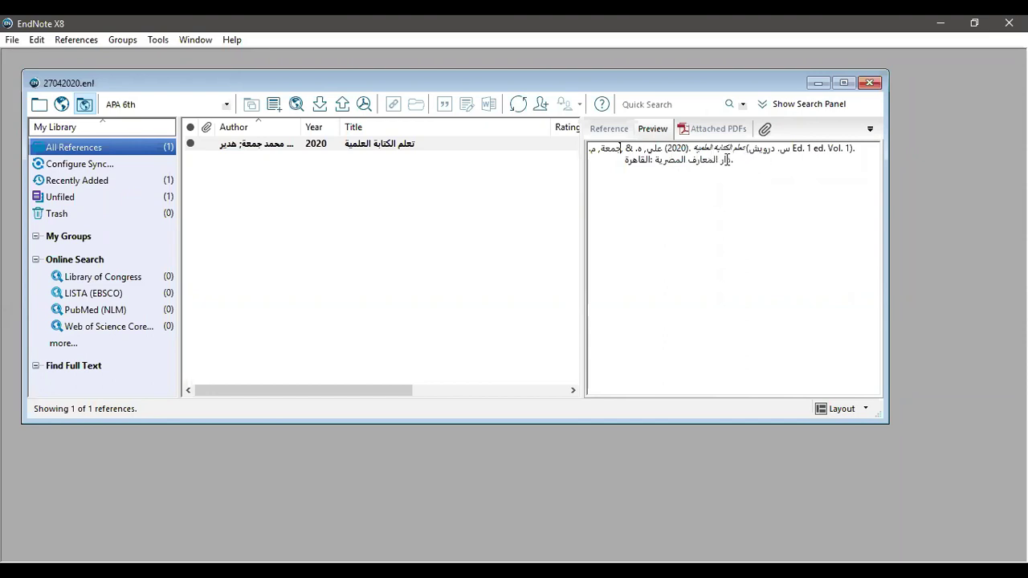
click(188, 103)
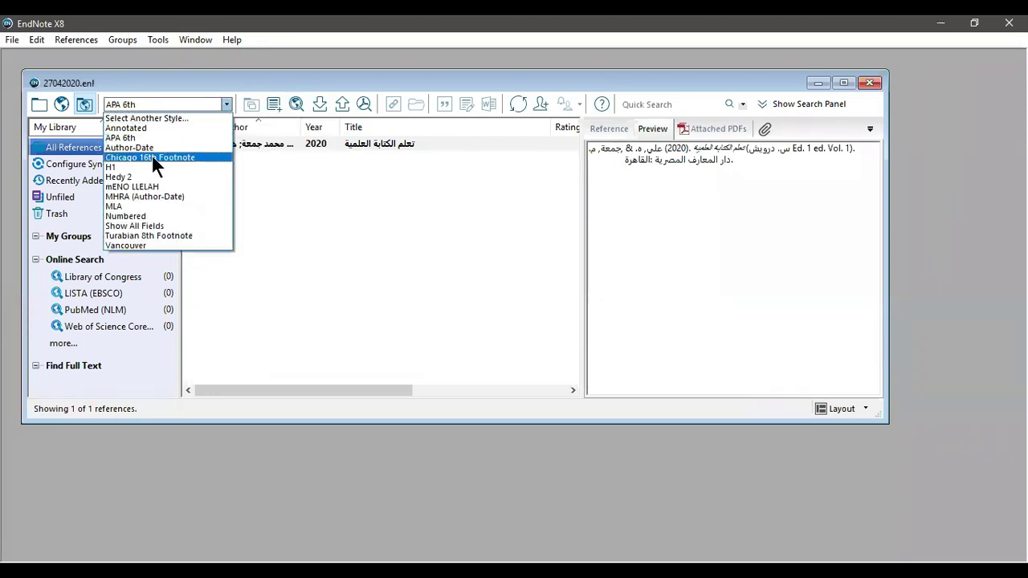
click(150, 245)
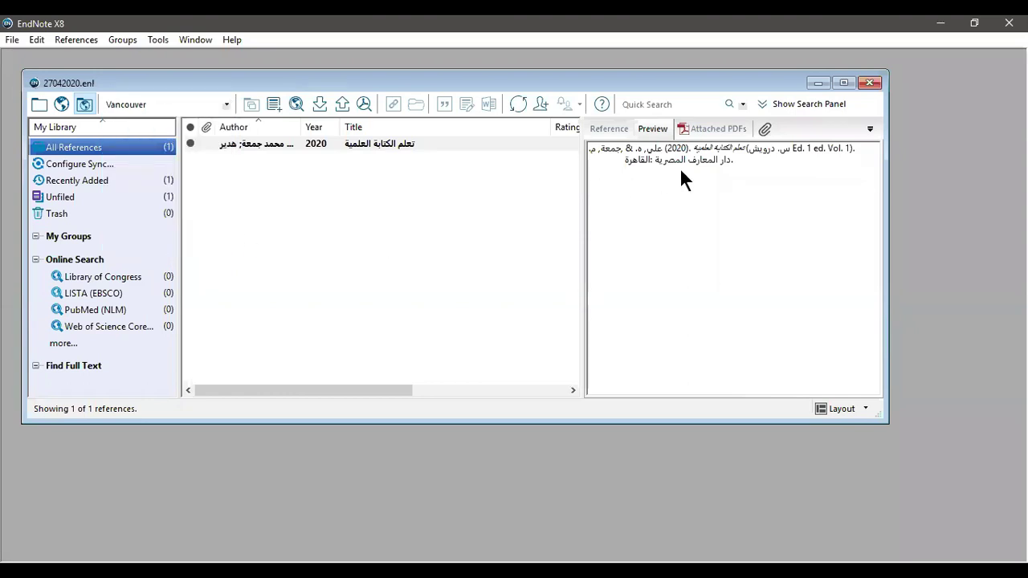
click(200, 103)
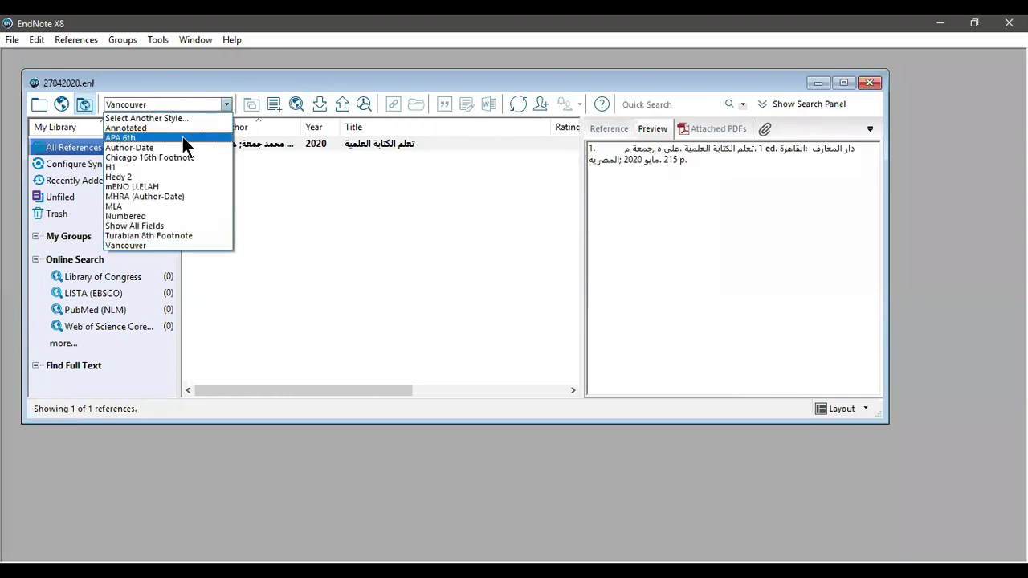
click(183, 137)
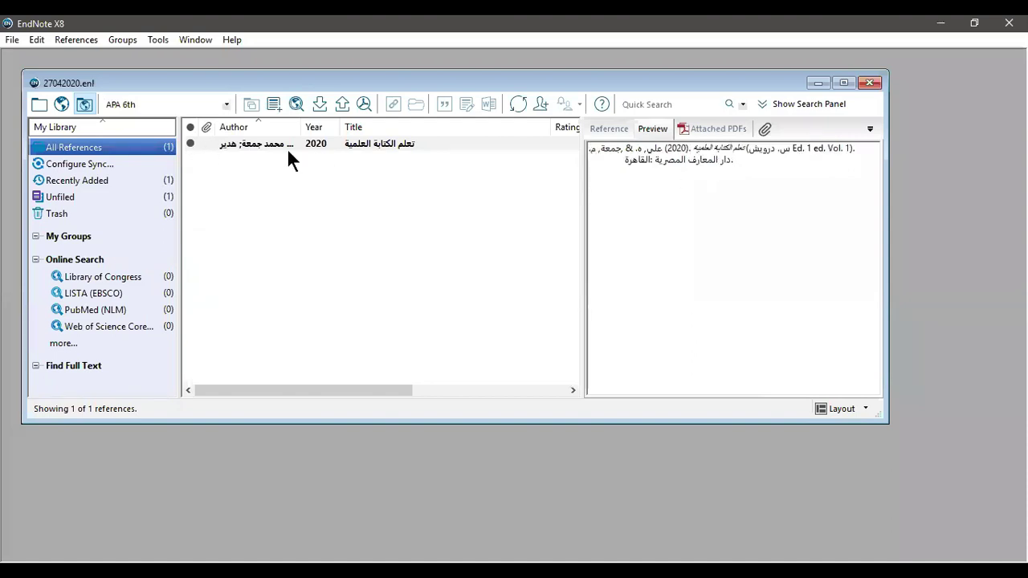